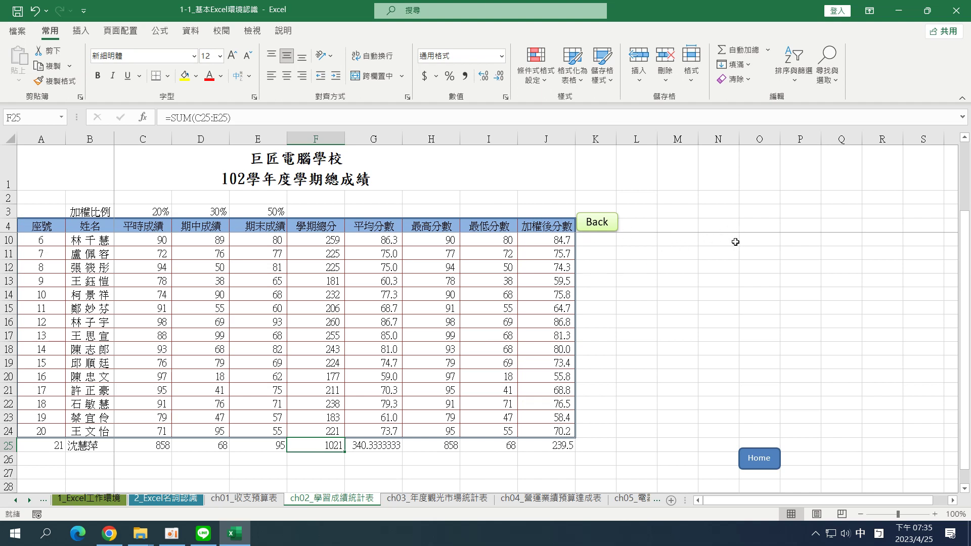
- Examine how the frozen header rows and the seat number and name columns behave when moving through the grade sheet in both directions
{"action": "scroll", "coordinate": [262, 326], "scroll_direction": "up", "scroll_amount": 2}
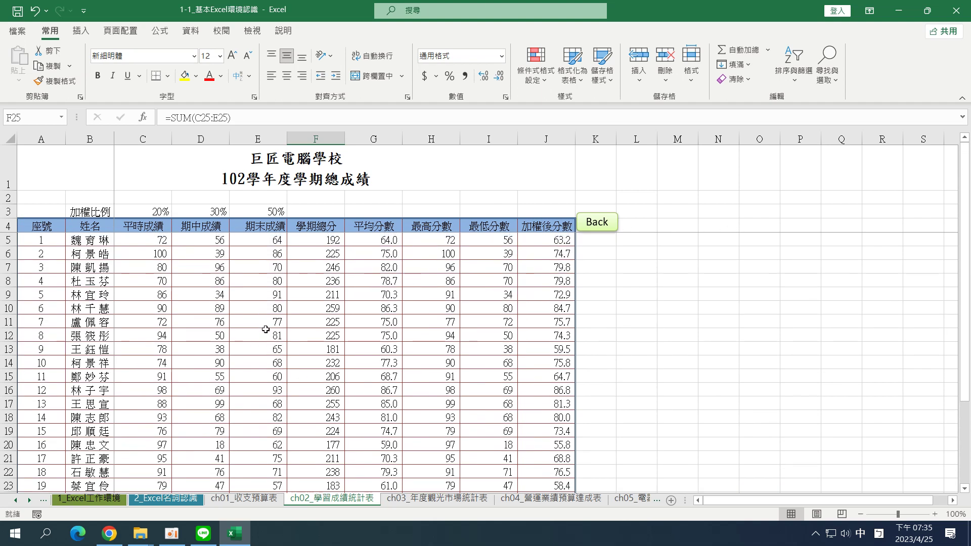
{"action": "scroll", "coordinate": [266, 330], "scroll_direction": "down", "scroll_amount": 3}
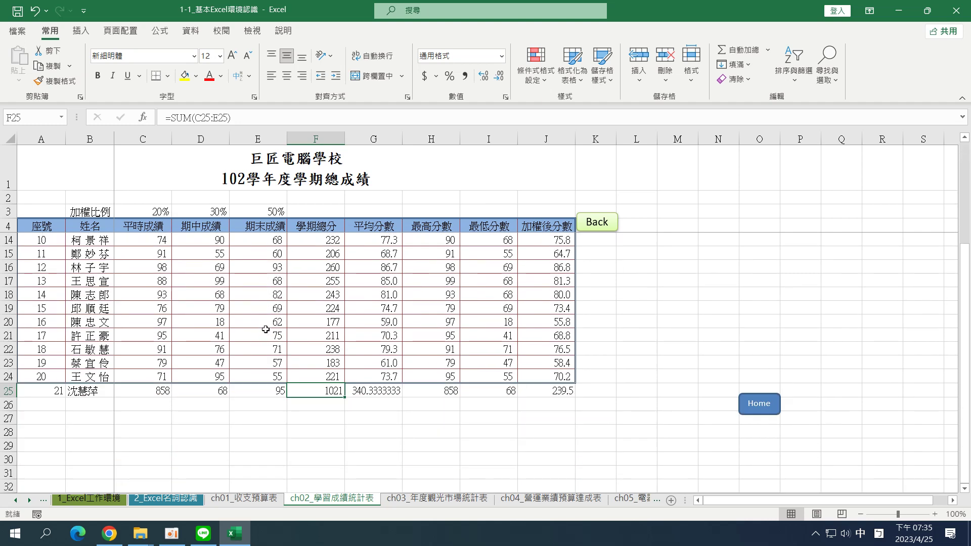
{"action": "scroll", "coordinate": [266, 329], "scroll_direction": "up", "scroll_amount": 3}
{"action": "scroll", "coordinate": [265, 329], "scroll_direction": "down", "scroll_amount": 3}
{"action": "left_click", "coordinate": [953, 501]}
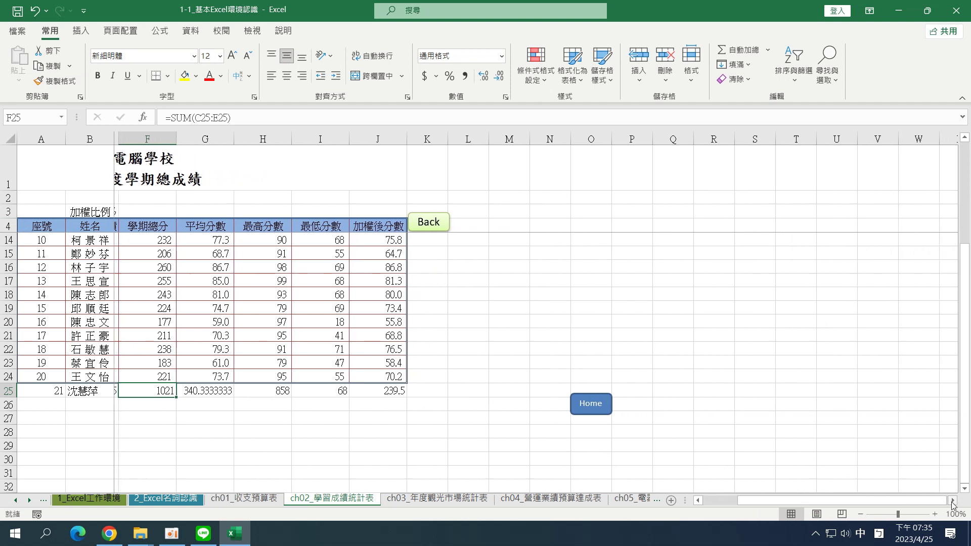
{"action": "left_click", "coordinate": [953, 501]}
{"action": "left_click", "coordinate": [953, 501]}
{"action": "left_click", "coordinate": [954, 501]}
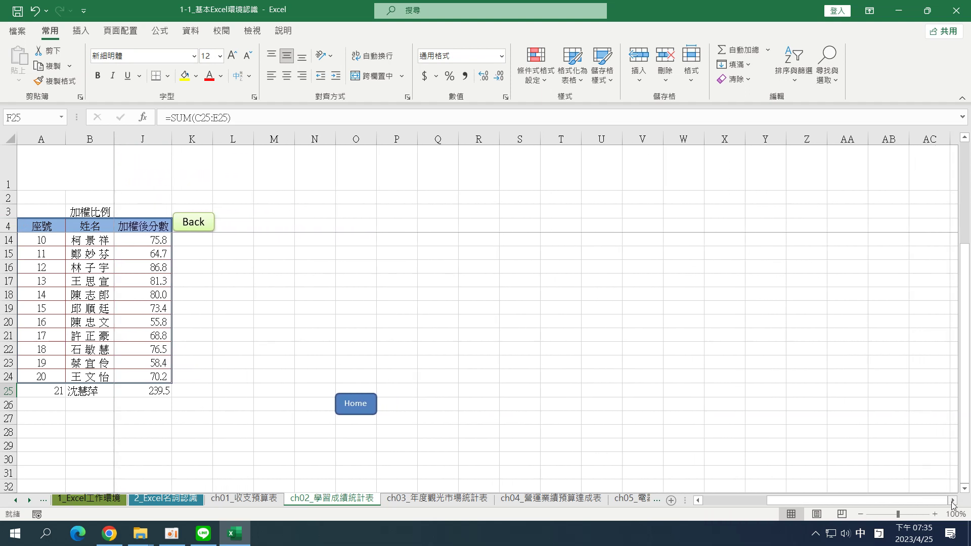
{"action": "scroll", "coordinate": [194, 324], "scroll_direction": "up", "scroll_amount": 3}
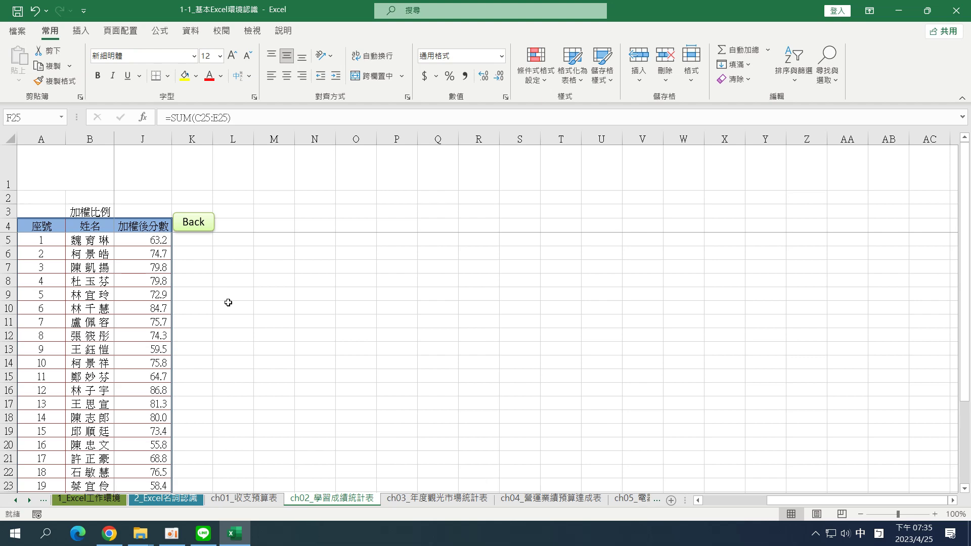
{"action": "left_click_drag", "start_coordinate": [789, 500], "coordinate": [700, 500]}
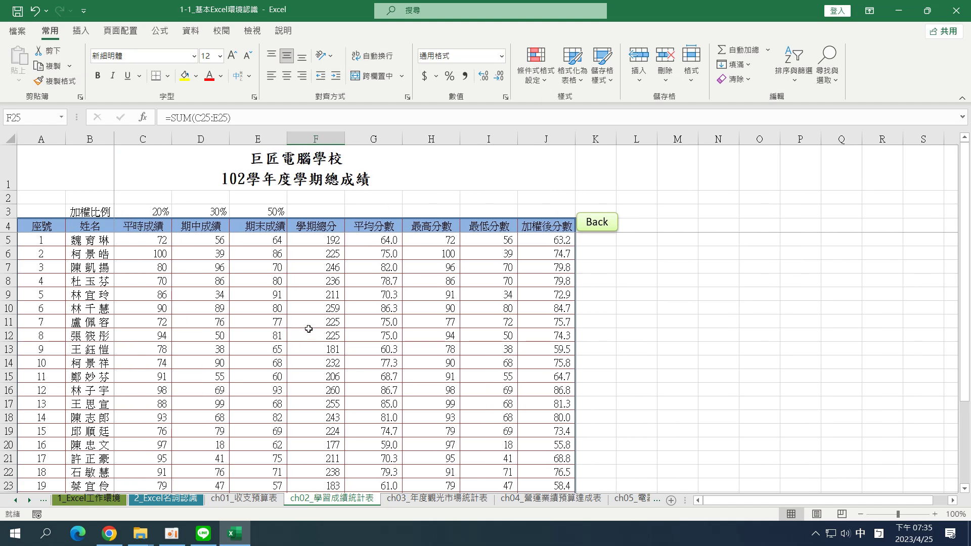
{"action": "scroll", "coordinate": [309, 329], "scroll_direction": "down", "scroll_amount": 4}
{"action": "scroll", "coordinate": [308, 329], "scroll_direction": "up", "scroll_amount": 3}
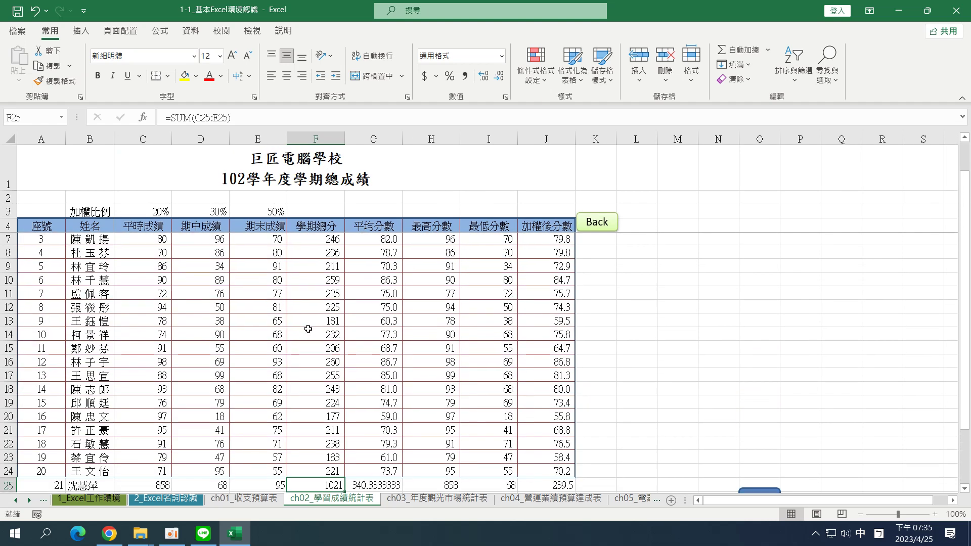
{"action": "scroll", "coordinate": [308, 329], "scroll_direction": "up", "scroll_amount": 1}
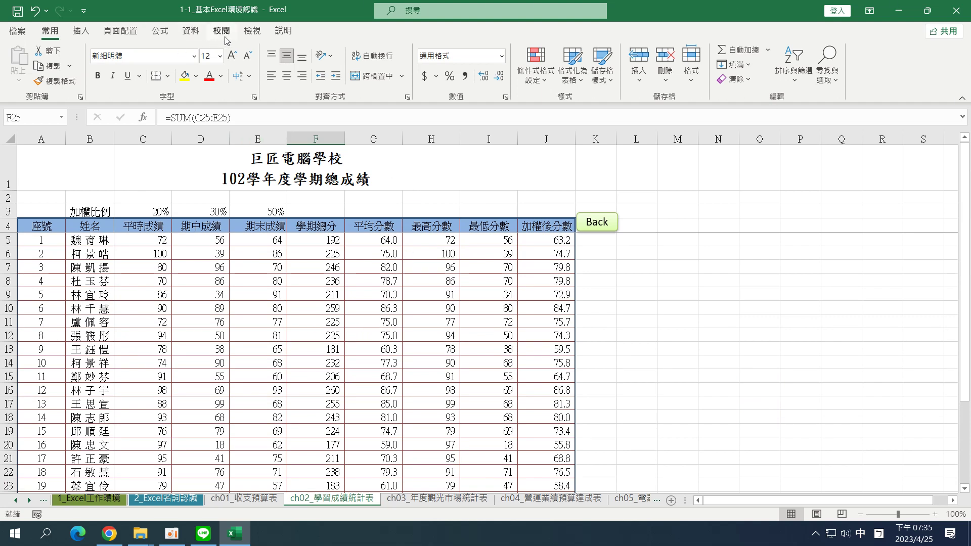
- Unfreeze the panes on the grade sheet and check how it moves vertically and horizontally
{"action": "left_click", "coordinate": [251, 34]}
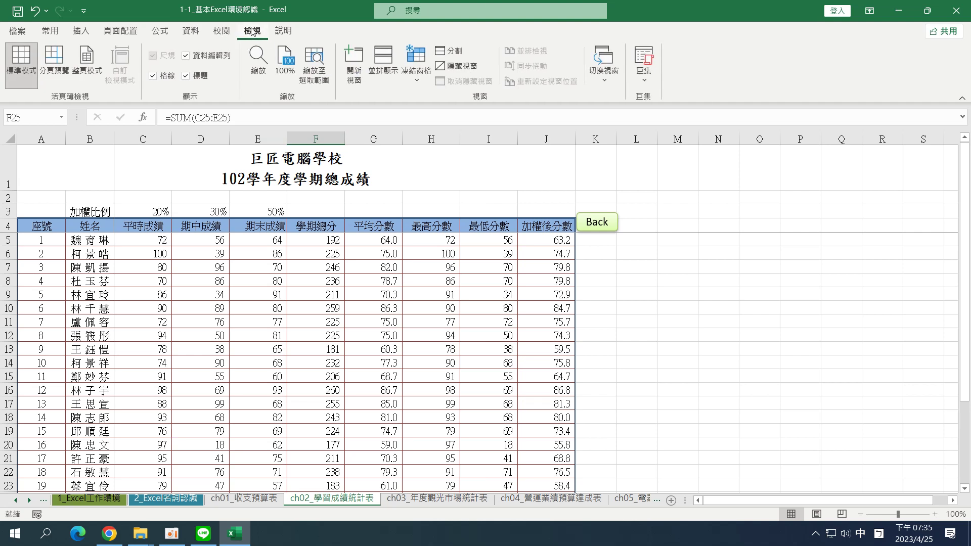
{"action": "left_click", "coordinate": [417, 81]}
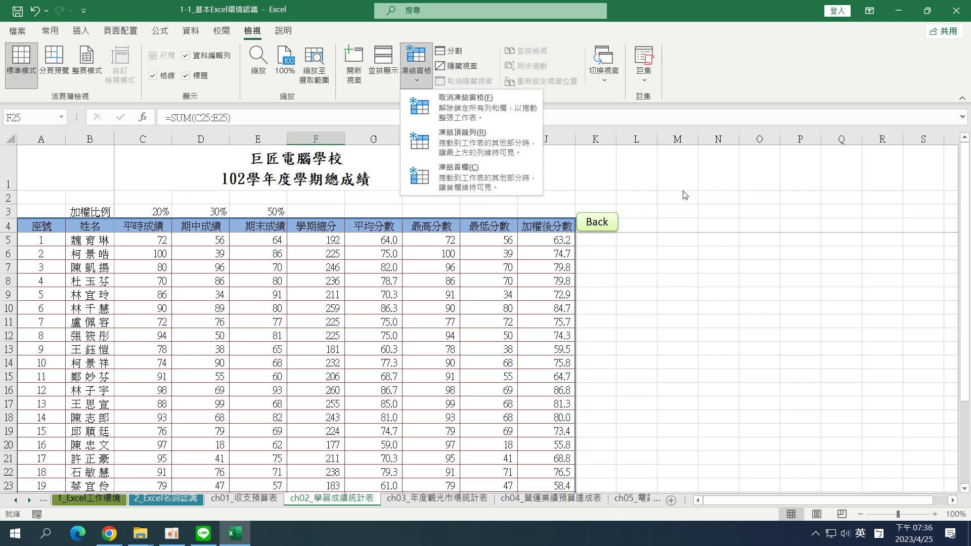
{"action": "left_click", "coordinate": [451, 105]}
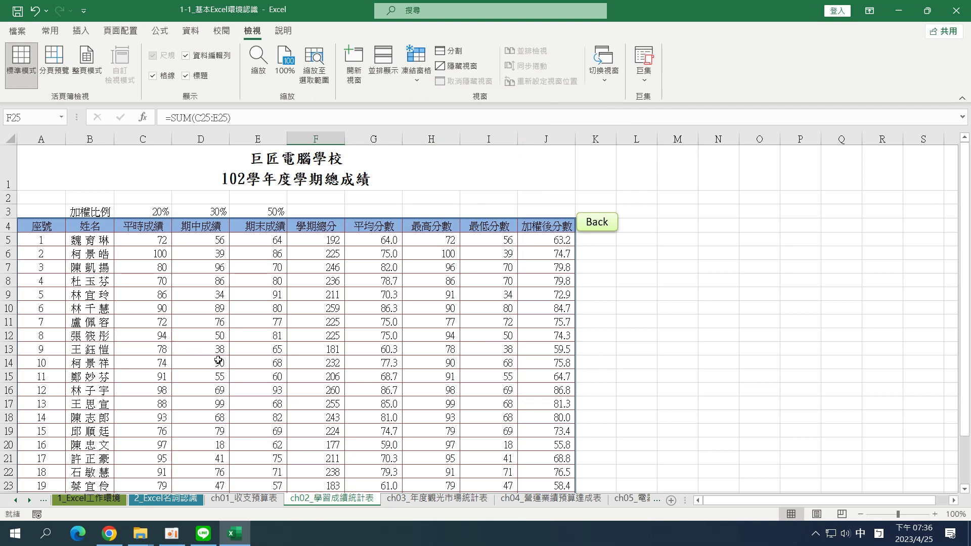
{"action": "scroll", "coordinate": [218, 360], "scroll_direction": "down", "scroll_amount": 9}
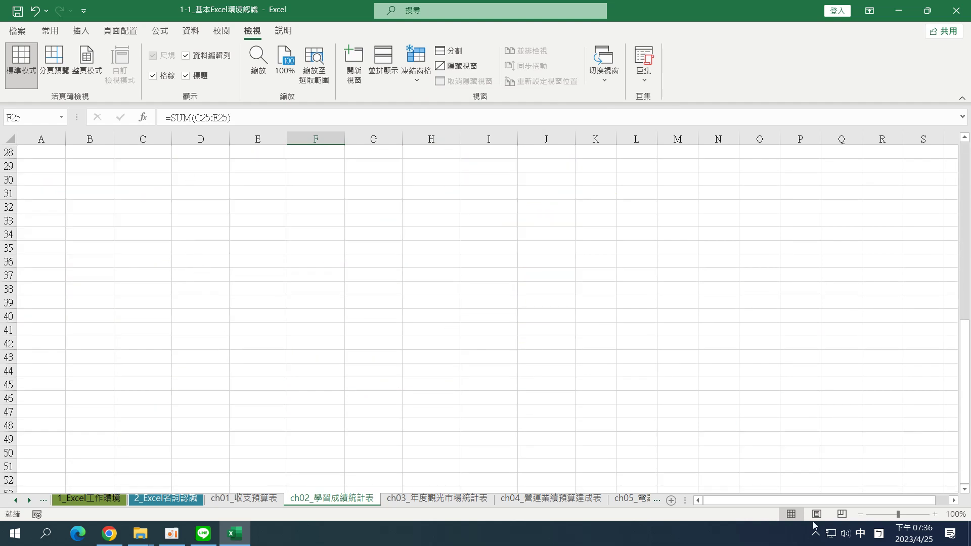
{"action": "scroll", "coordinate": [766, 413], "scroll_direction": "up", "scroll_amount": 9}
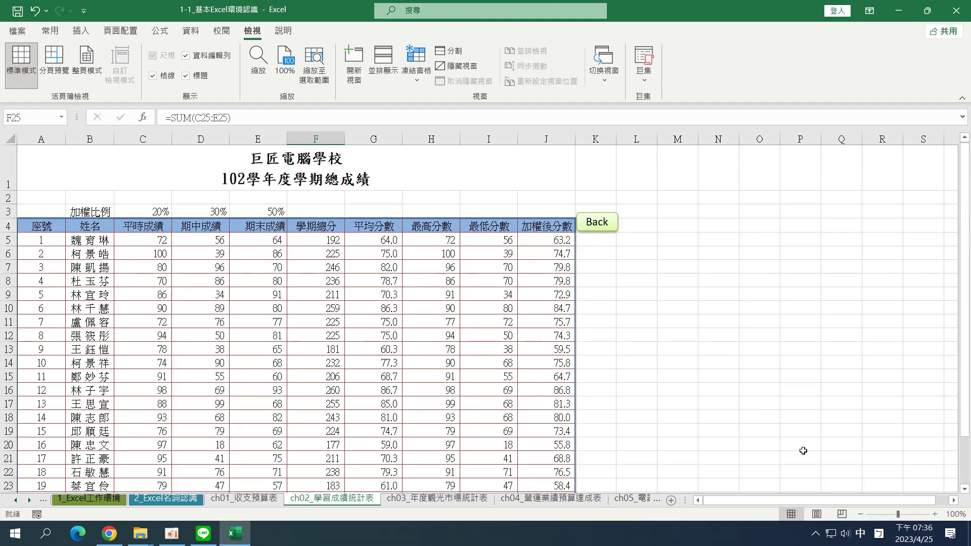
{"action": "left_click", "coordinate": [953, 501]}
{"action": "left_click", "coordinate": [953, 501]}
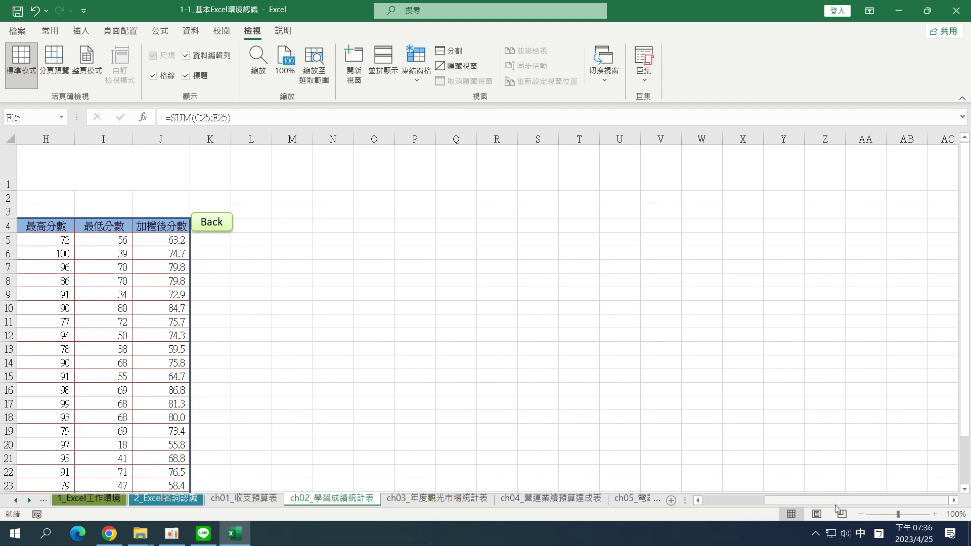
{"action": "left_click_drag", "start_coordinate": [836, 505], "coordinate": [718, 501]}
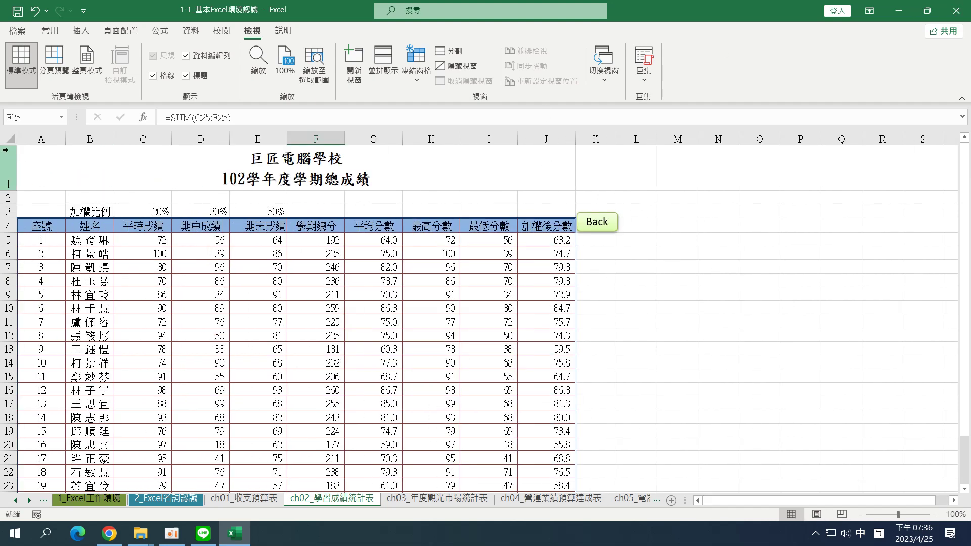
- Try to freeze the panes with entire rows 1 to 4 selected
{"action": "left_click_drag", "start_coordinate": [8, 151], "coordinate": [10, 230]}
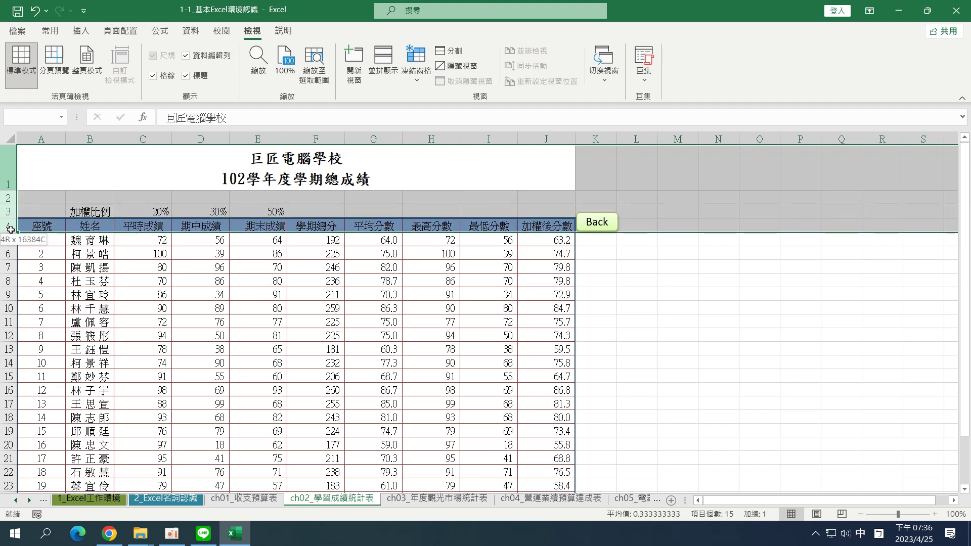
{"action": "left_click_drag", "start_coordinate": [41, 138], "coordinate": [90, 142]}
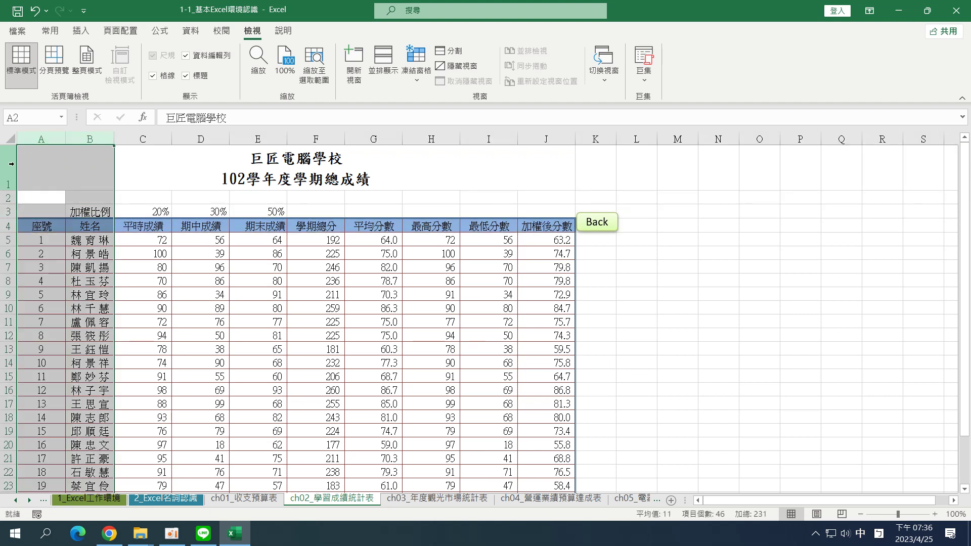
{"action": "left_click_drag", "start_coordinate": [11, 163], "coordinate": [12, 226]}
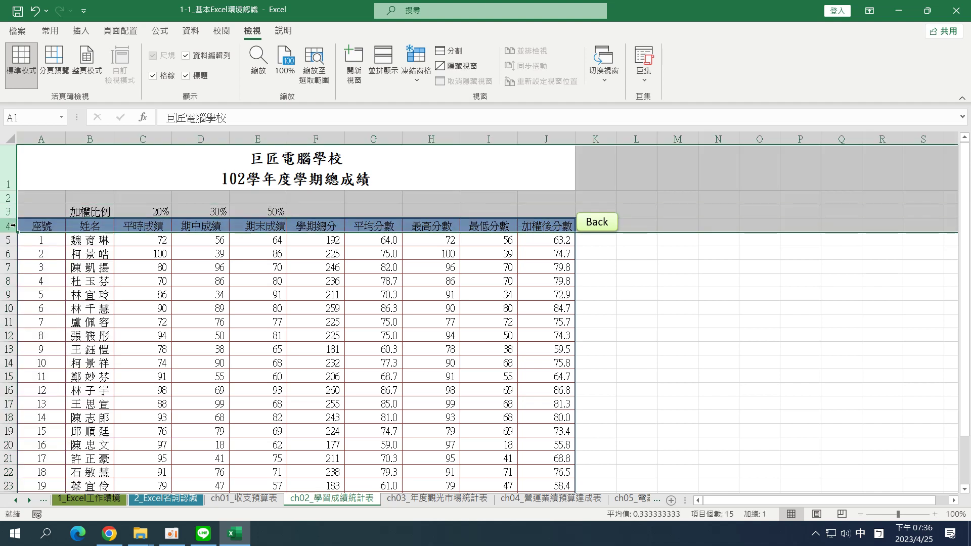
{"action": "left_click", "coordinate": [416, 71]}
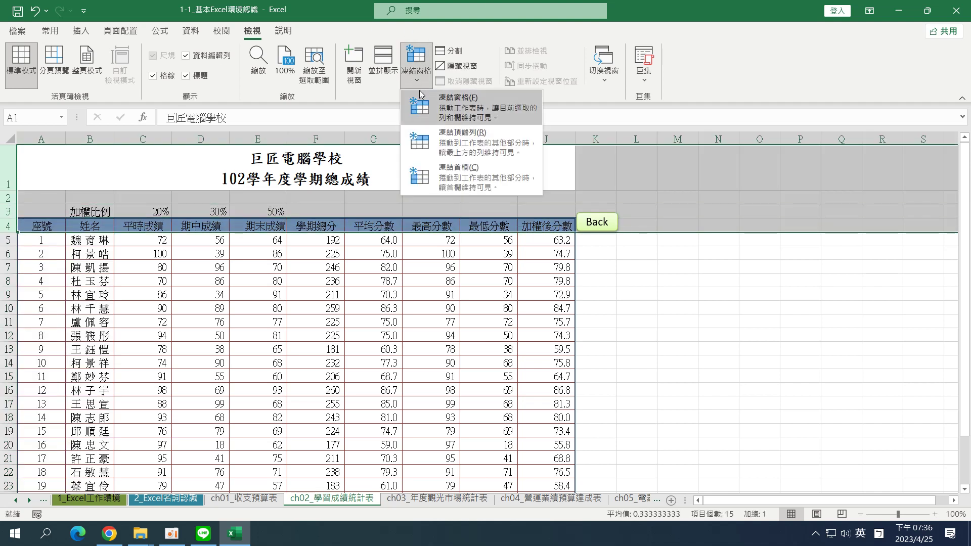
{"action": "left_click", "coordinate": [461, 115]}
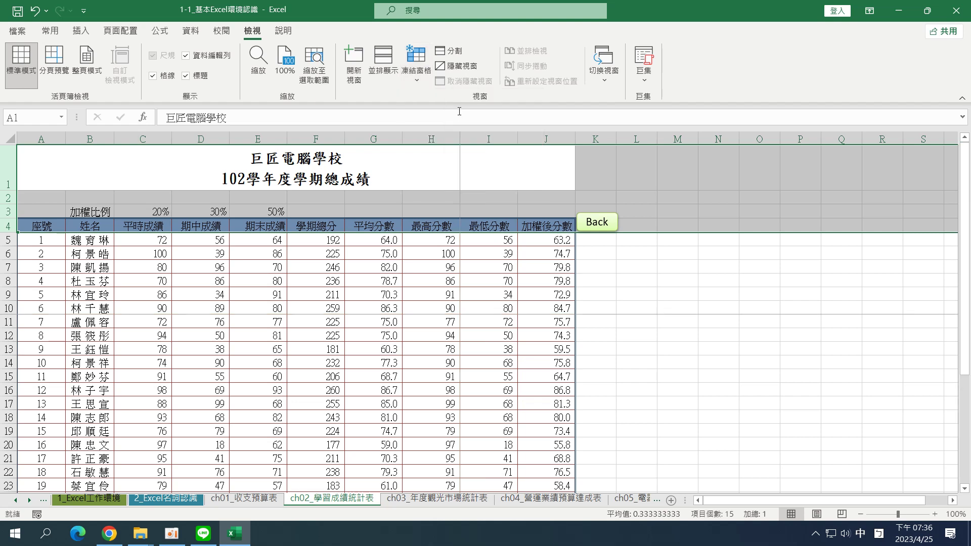
- Select columns A and B and remove the current pane freeze
{"action": "left_click_drag", "start_coordinate": [42, 139], "coordinate": [90, 139]}
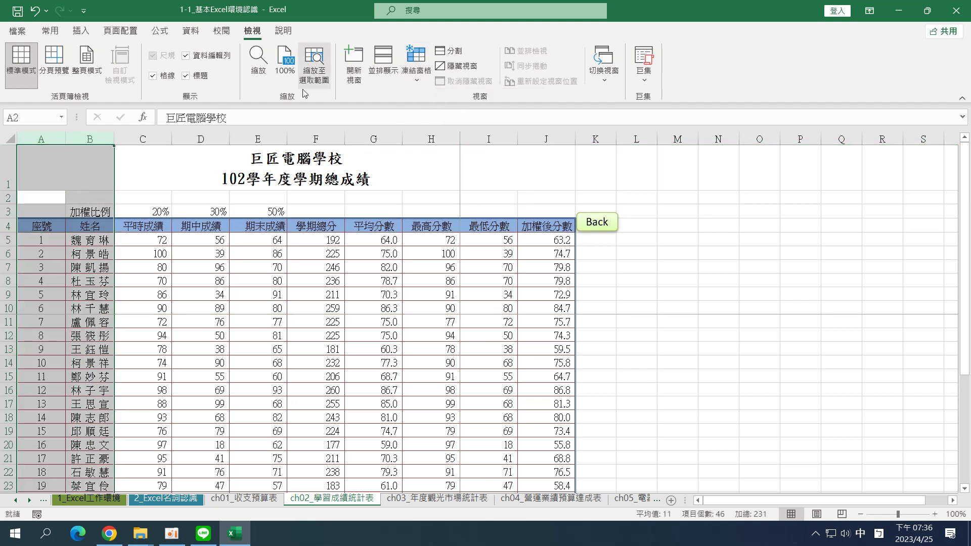
{"action": "left_click", "coordinate": [418, 72]}
{"action": "left_click", "coordinate": [440, 106]}
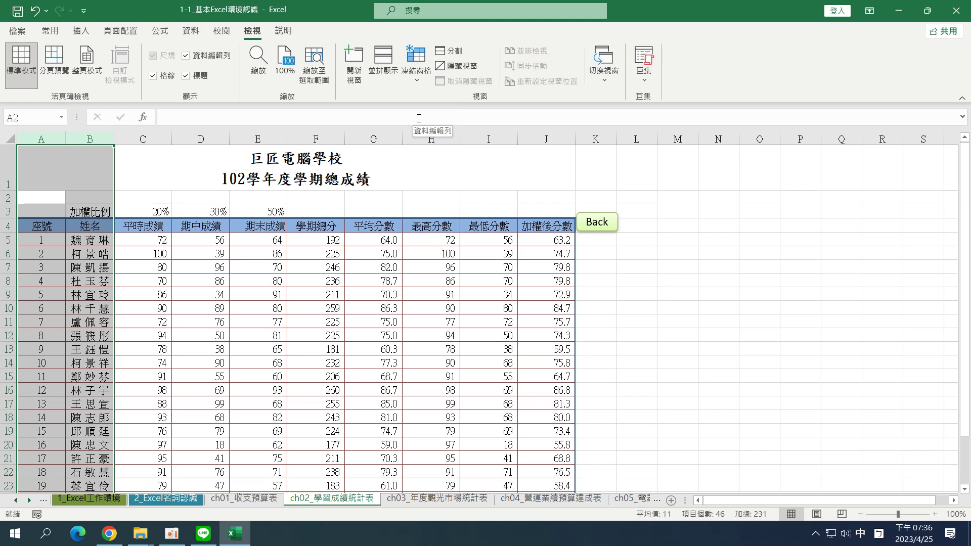
- Freeze the panes at cell C5, locking rows 1 to 4 and columns A and B, and check the result
{"action": "left_click", "coordinate": [418, 72]}
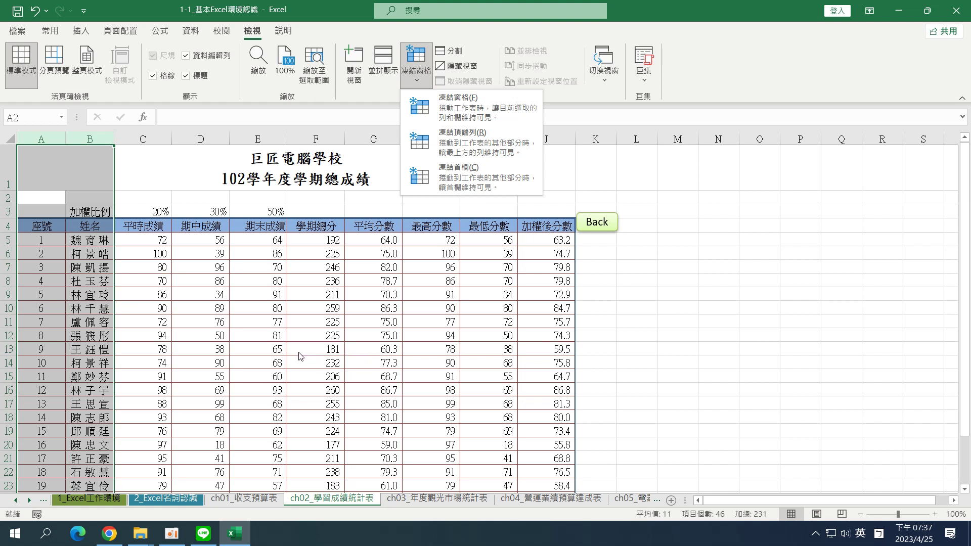
{"action": "left_click", "coordinate": [146, 241]}
{"action": "left_click", "coordinate": [146, 242]}
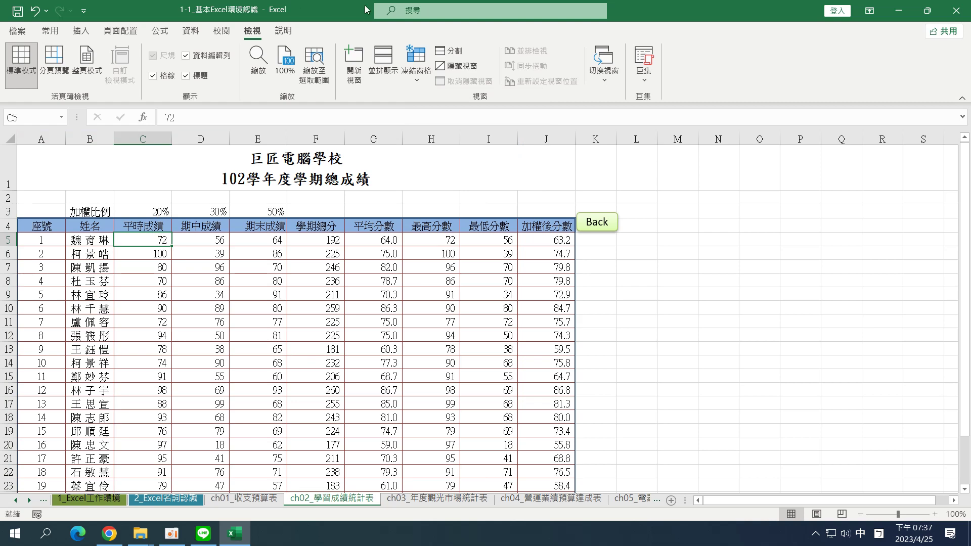
{"action": "left_click", "coordinate": [416, 68]}
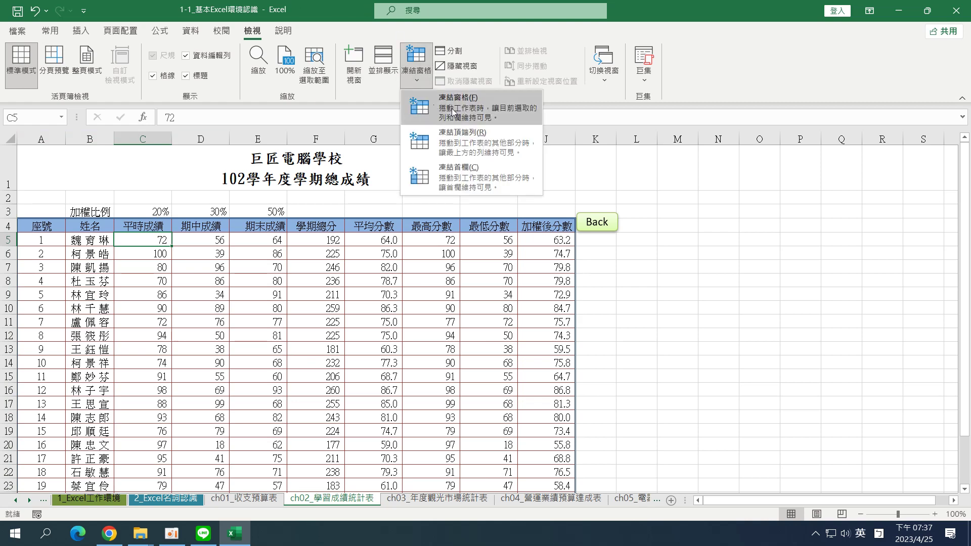
{"action": "left_click", "coordinate": [452, 108]}
{"action": "scroll", "coordinate": [303, 295], "scroll_direction": "down", "scroll_amount": 3}
{"action": "scroll", "coordinate": [304, 294], "scroll_direction": "up", "scroll_amount": 3}
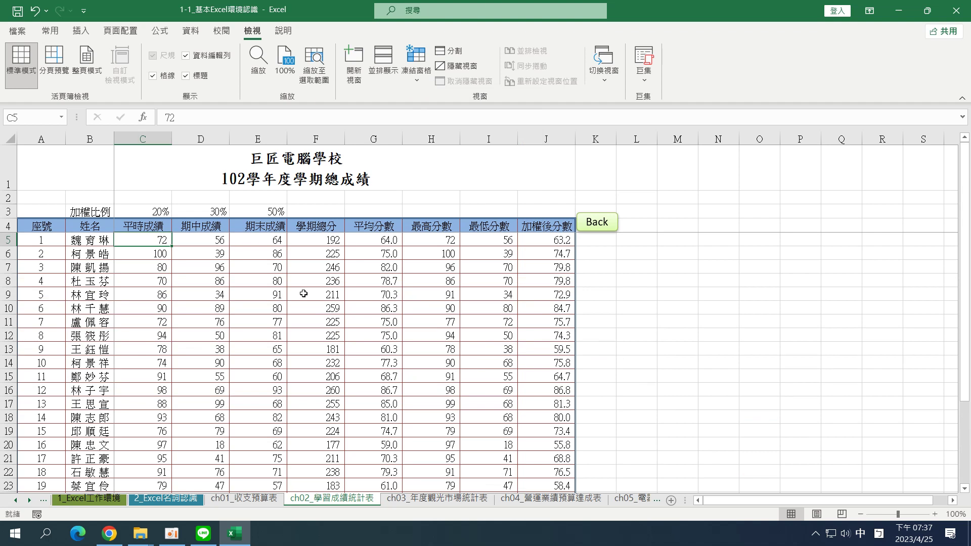
- Unfreeze the panes set at cell C5 and select cell F7
{"action": "left_click", "coordinate": [416, 69]}
{"action": "left_click", "coordinate": [448, 105]}
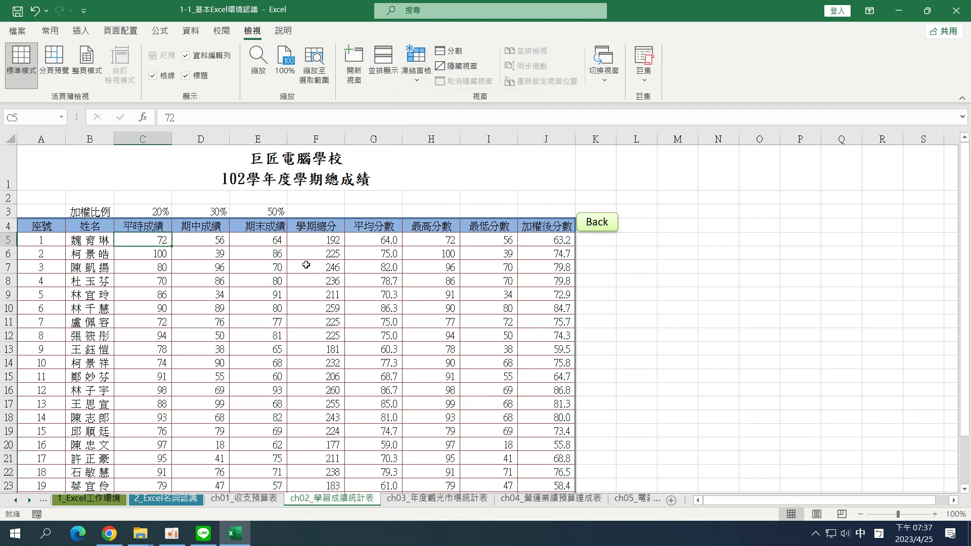
{"action": "left_click", "coordinate": [307, 265]}
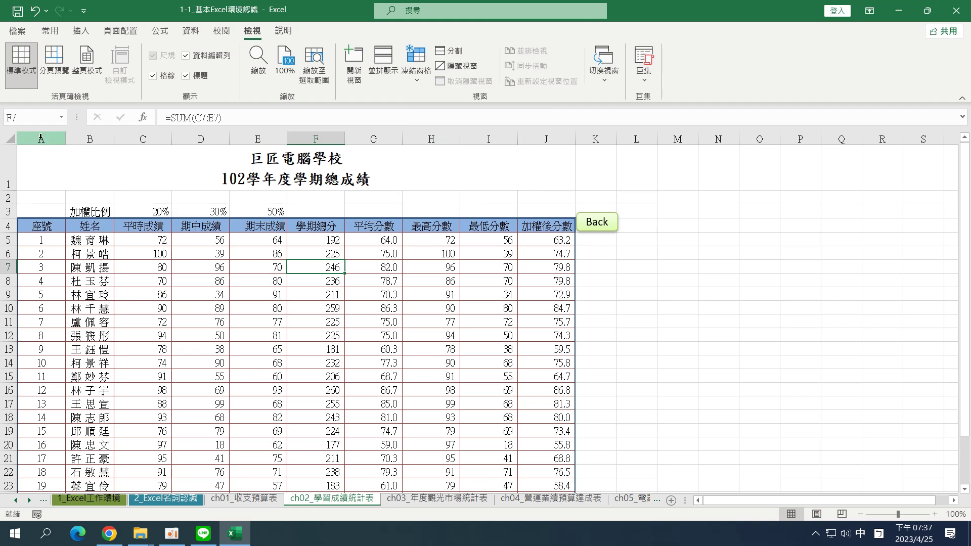
- Freeze only rows 1 to 4 by freezing the panes at cell A5, and check the sheet in both directions
{"action": "left_click_drag", "start_coordinate": [41, 138], "coordinate": [86, 138]}
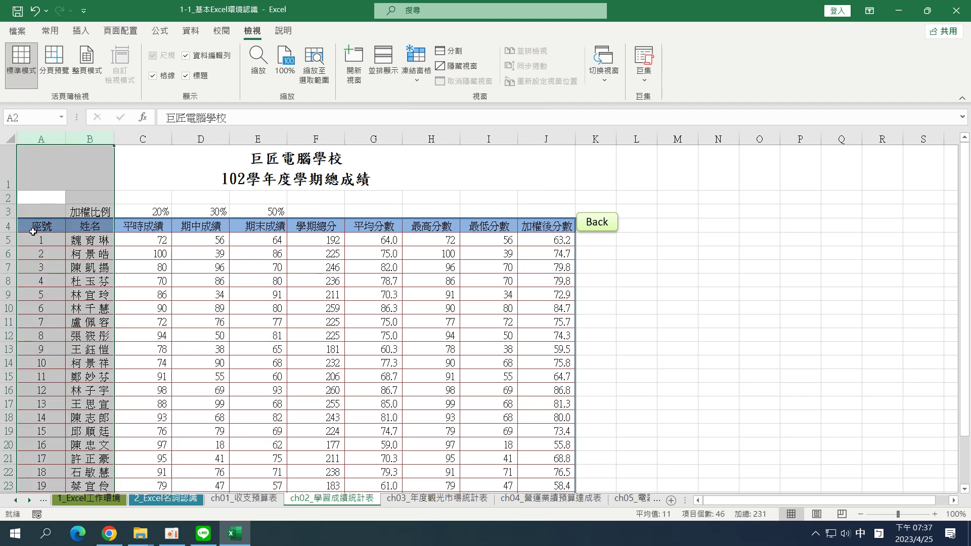
{"action": "left_click_drag", "start_coordinate": [8, 167], "coordinate": [10, 230]}
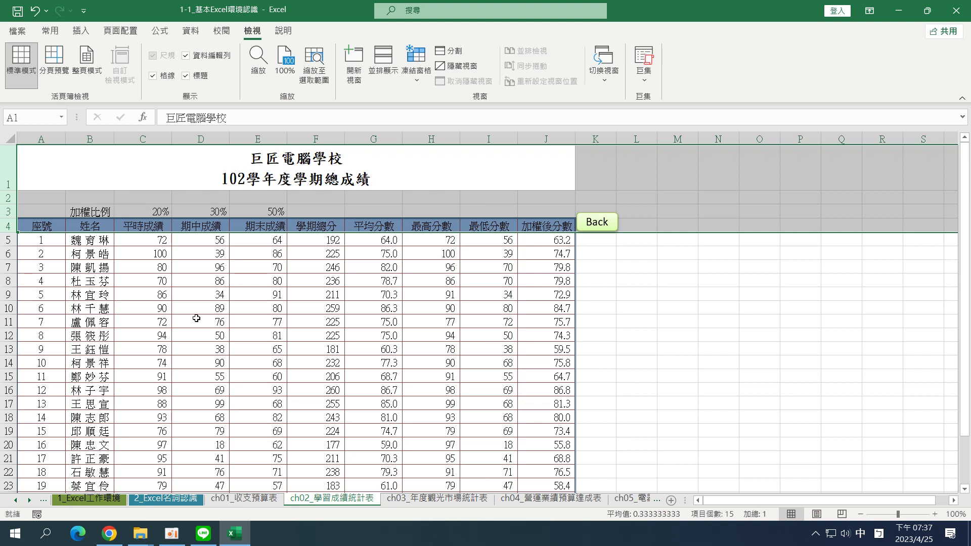
{"action": "left_click", "coordinate": [41, 242]}
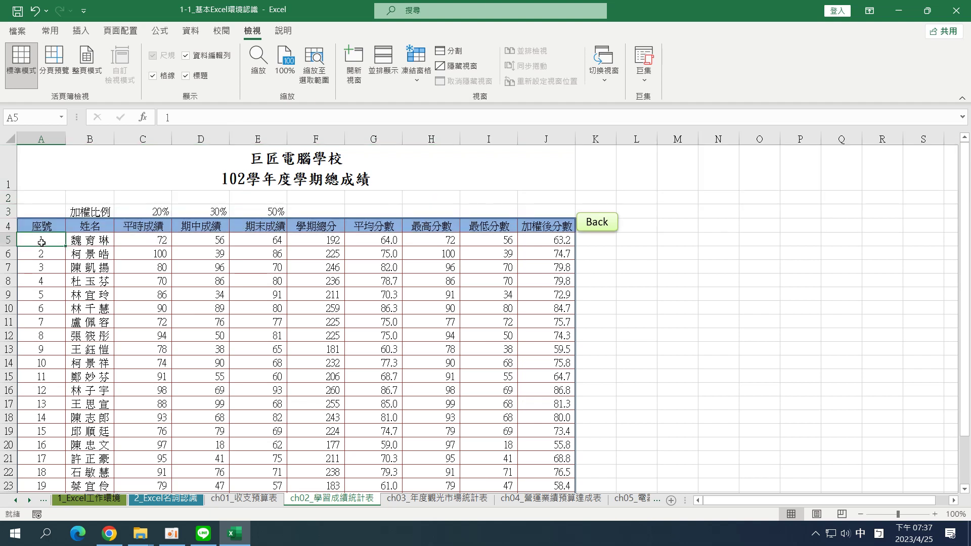
{"action": "left_click", "coordinate": [414, 63]}
{"action": "left_click", "coordinate": [455, 101]}
{"action": "left_click", "coordinate": [282, 310]}
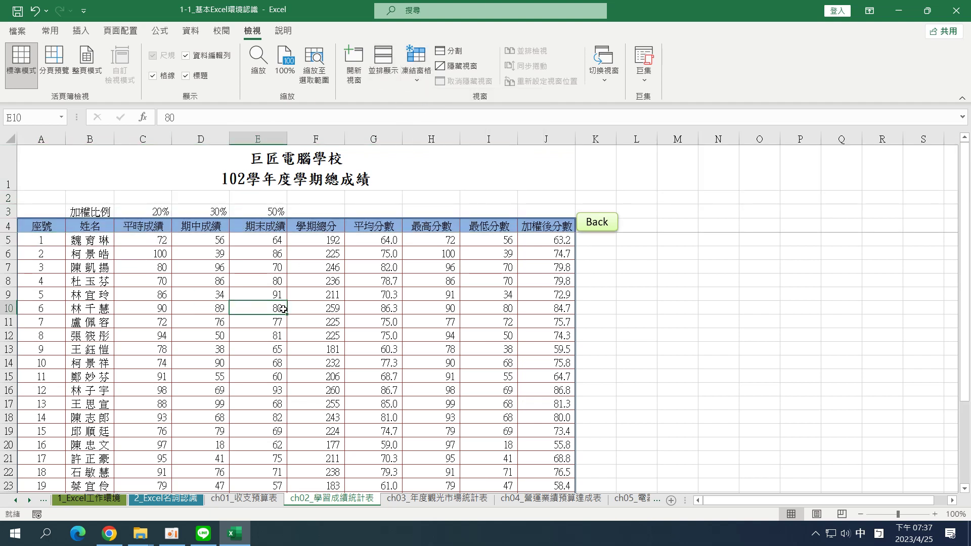
{"action": "scroll", "coordinate": [283, 309], "scroll_direction": "down", "scroll_amount": 5}
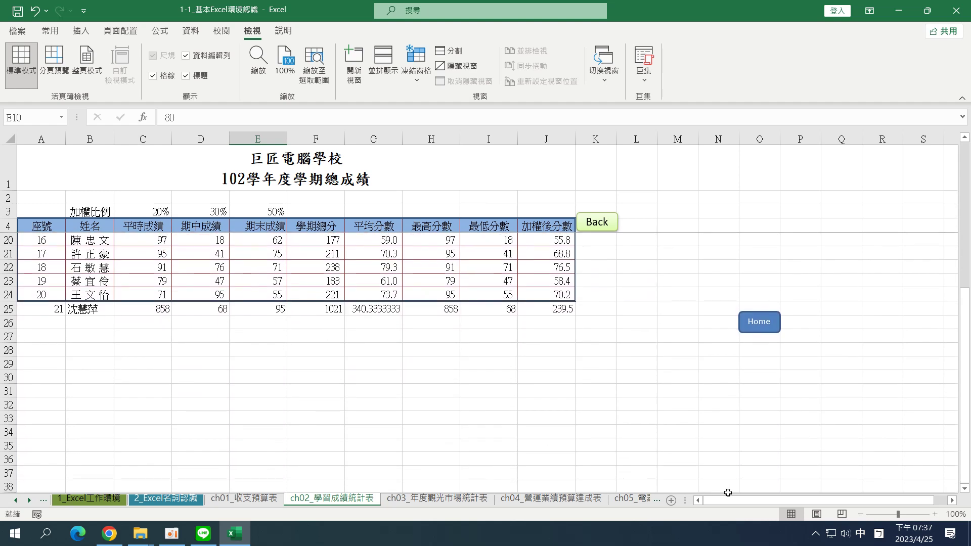
{"action": "left_click", "coordinate": [953, 500]}
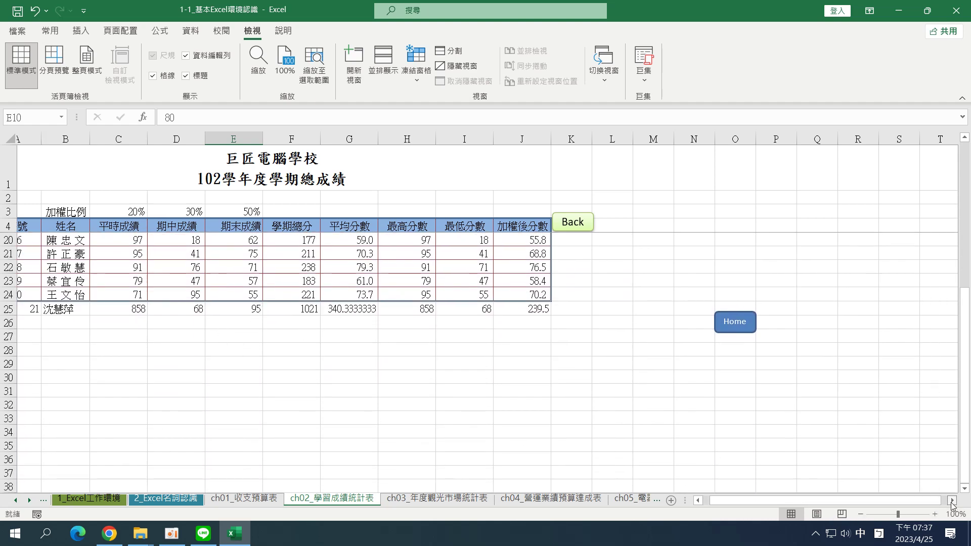
{"action": "scroll", "coordinate": [953, 500], "scroll_direction": "right", "scroll_amount": 4}
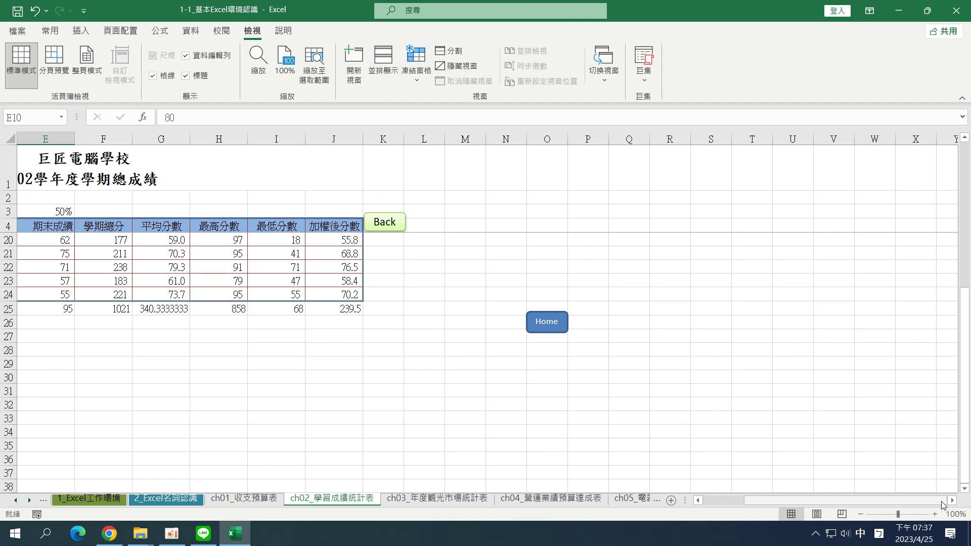
- Remove the freeze on rows 1 to 4 and select cell C15
{"action": "left_click_drag", "start_coordinate": [911, 500], "coordinate": [868, 501]}
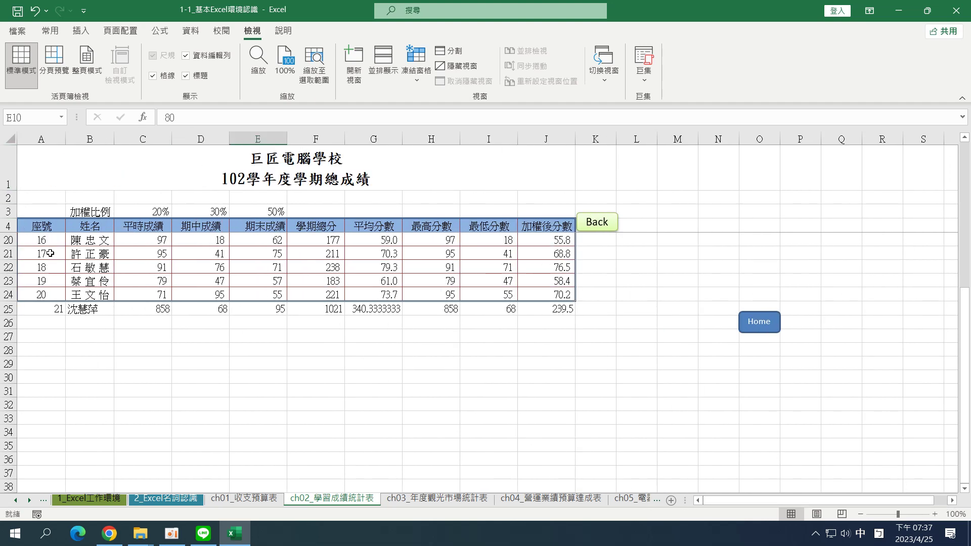
{"action": "scroll", "coordinate": [50, 254], "scroll_direction": "up", "scroll_amount": 5}
{"action": "left_click", "coordinate": [420, 81]}
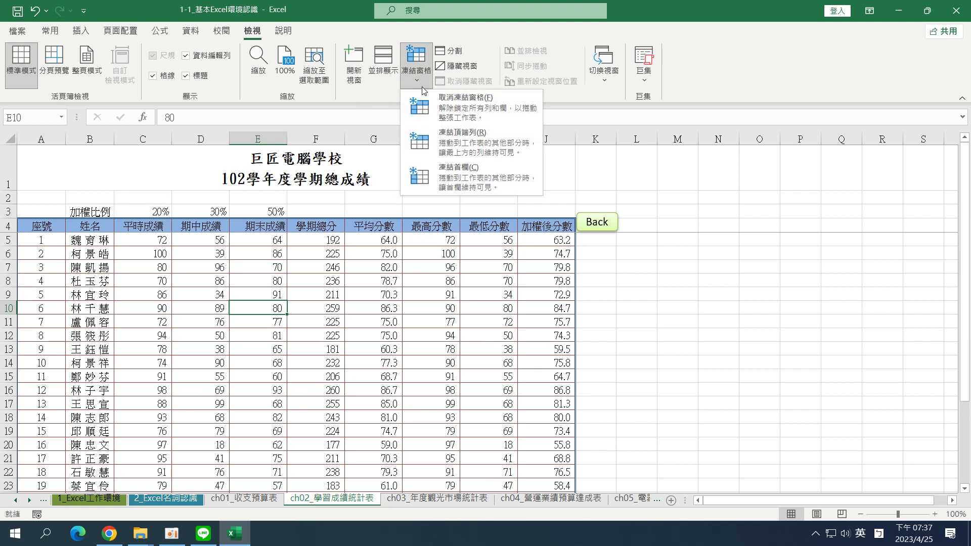
{"action": "left_click", "coordinate": [445, 104]}
{"action": "left_click", "coordinate": [143, 377]}
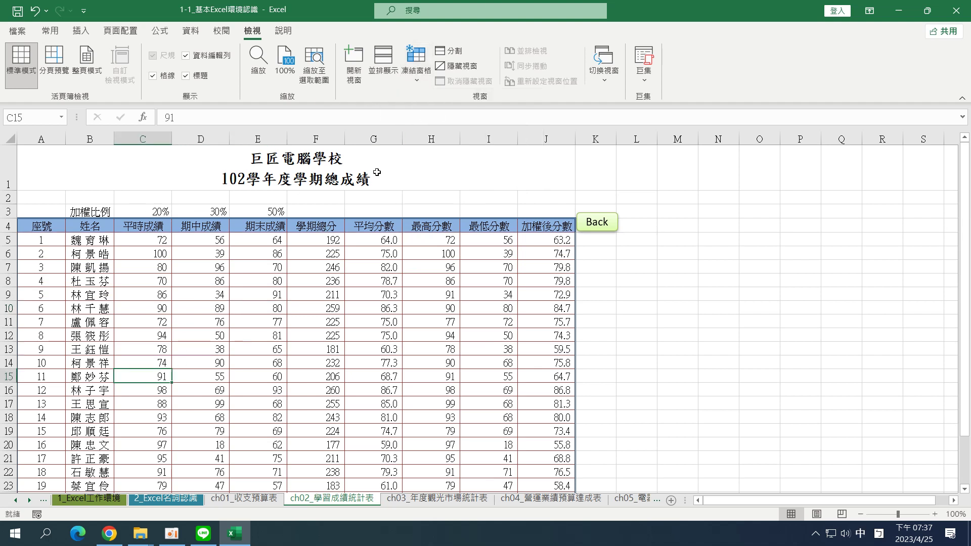
- Freeze the panes at cell C5
{"action": "left_click", "coordinate": [122, 245]}
{"action": "left_click", "coordinate": [417, 76]}
{"action": "left_click", "coordinate": [445, 103]}
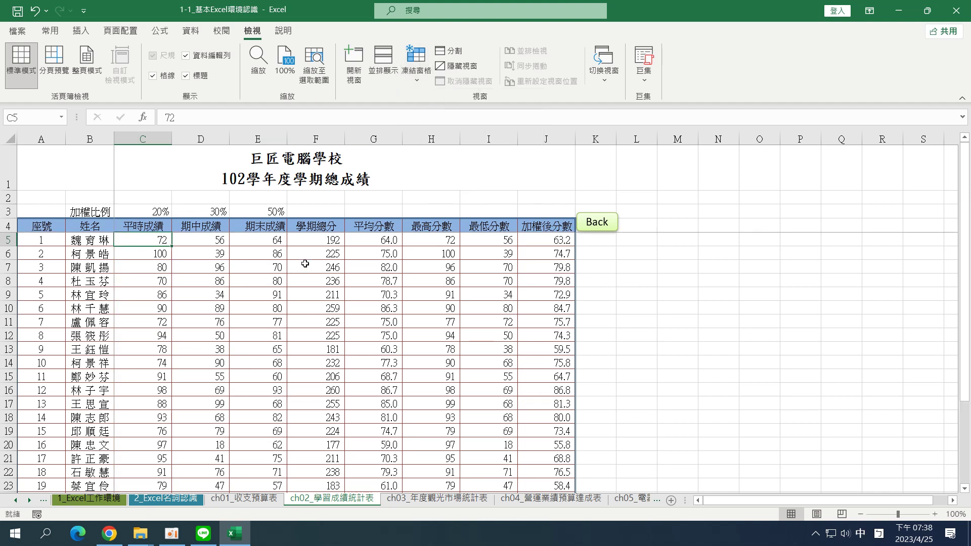
- Unfreeze the panes, check how the header rows behave when moving down the sheet from cell E8, and select cell G13
{"action": "left_click", "coordinate": [417, 76]}
{"action": "left_click", "coordinate": [444, 106]}
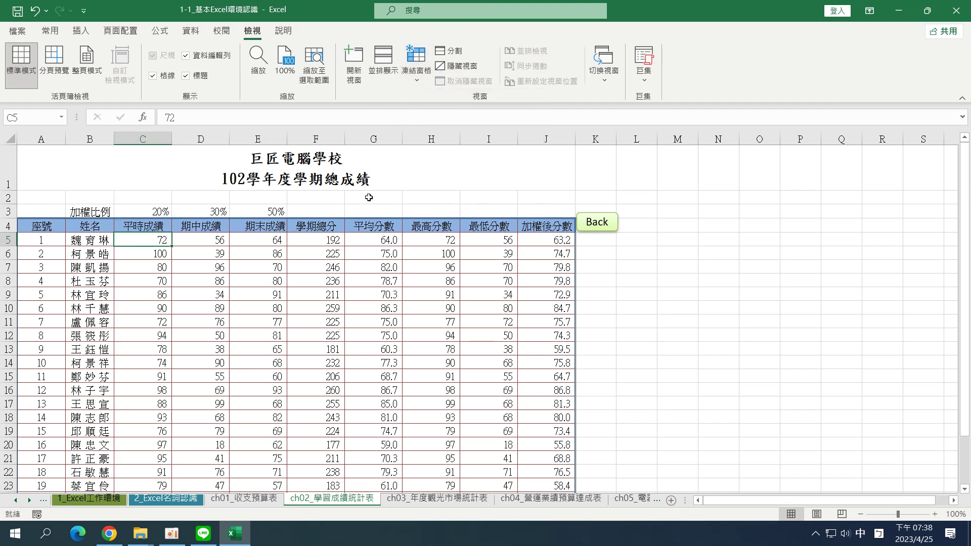
{"action": "left_click", "coordinate": [284, 277]}
{"action": "scroll", "coordinate": [273, 284], "scroll_direction": "down", "scroll_amount": 3}
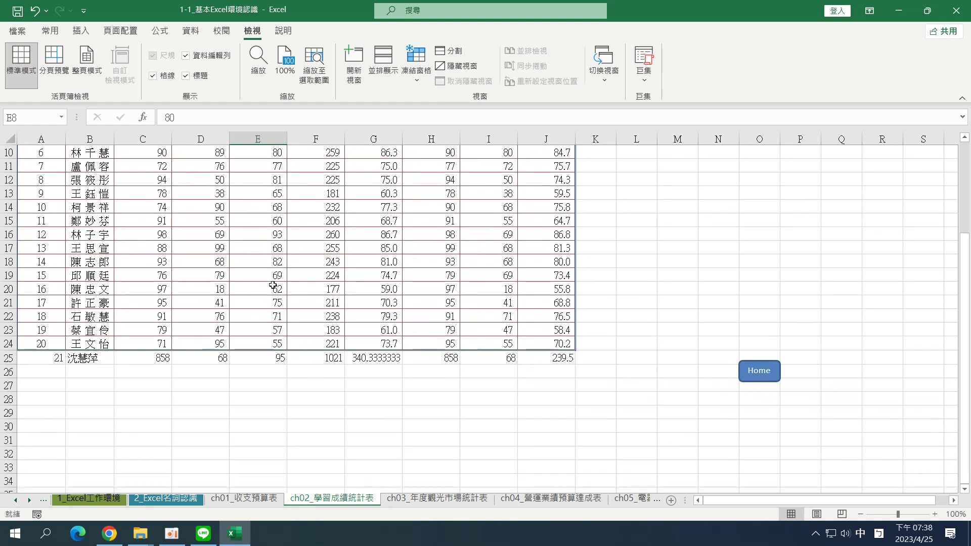
{"action": "scroll", "coordinate": [273, 283], "scroll_direction": "down", "scroll_amount": 3}
{"action": "scroll", "coordinate": [272, 284], "scroll_direction": "up", "scroll_amount": 7}
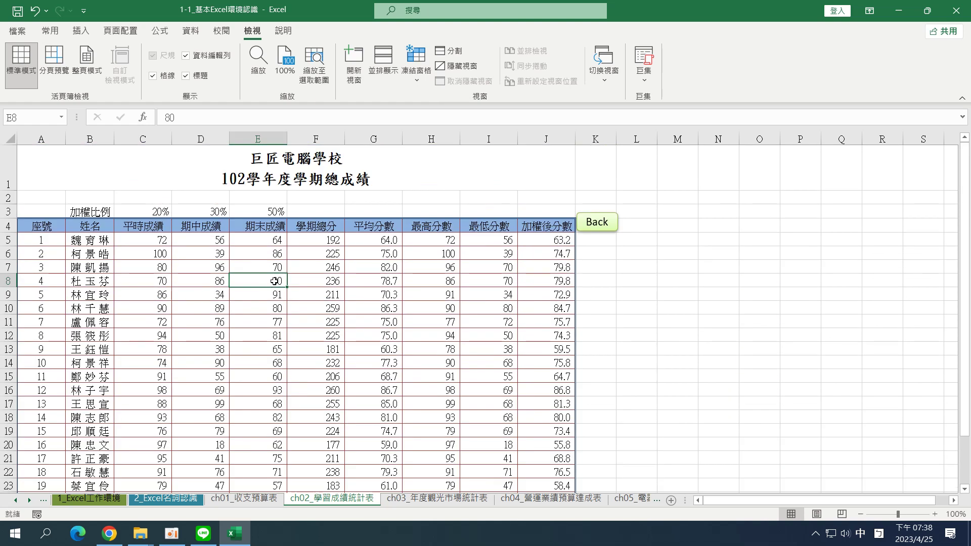
{"action": "left_click", "coordinate": [377, 349]}
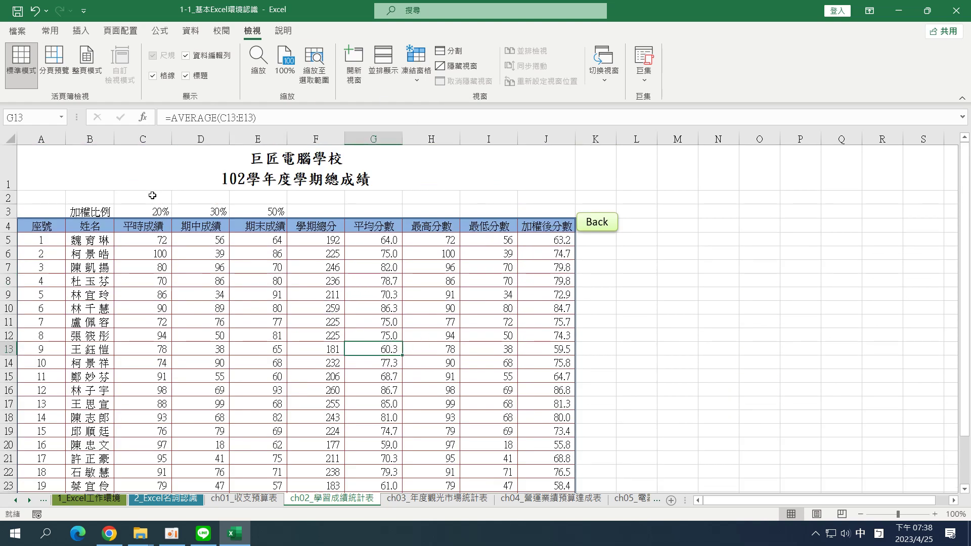
- Freeze the panes at cell C5 again, locking rows 1 to 4 and columns A and B, and check the sheet in both directions
{"action": "left_click", "coordinate": [136, 238]}
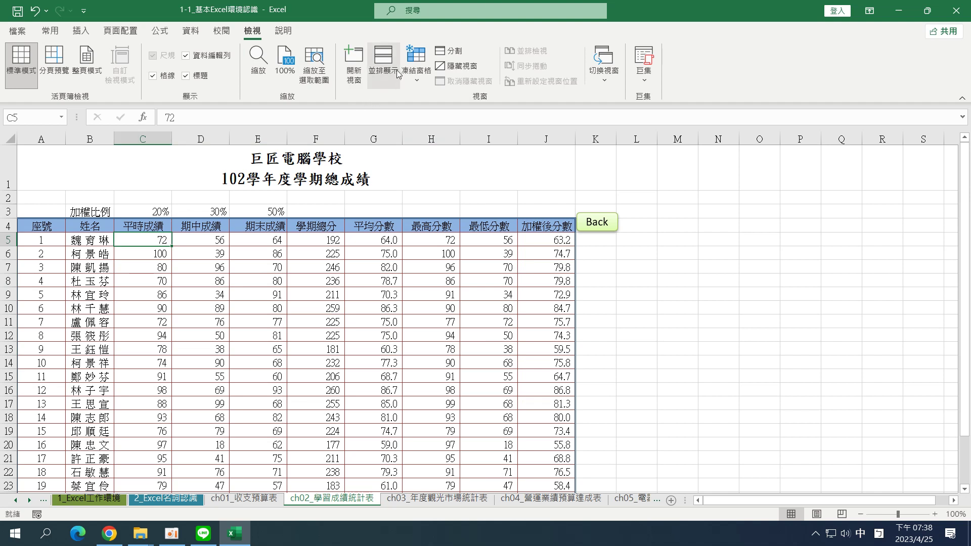
{"action": "left_click", "coordinate": [420, 83]}
{"action": "left_click", "coordinate": [442, 110]}
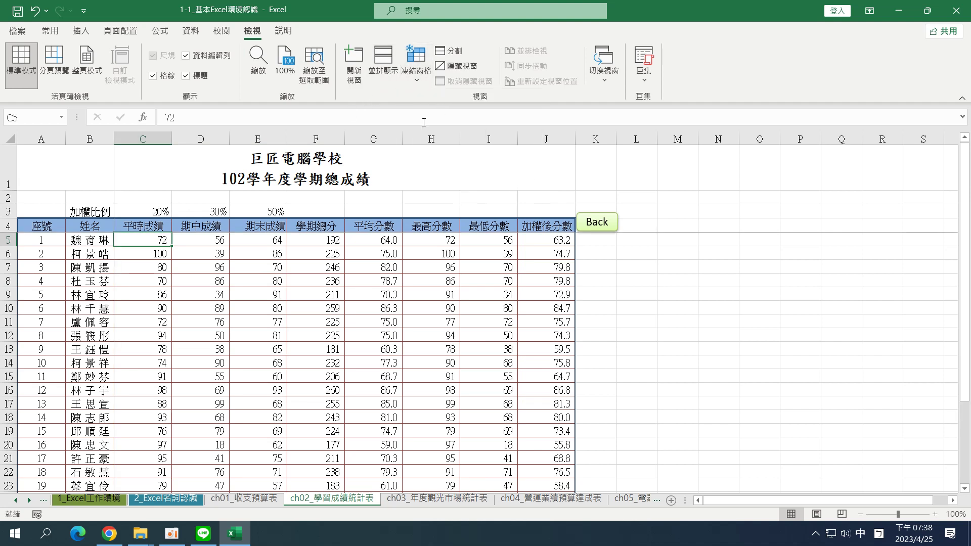
{"action": "scroll", "coordinate": [216, 326], "scroll_direction": "down", "scroll_amount": 1}
{"action": "scroll", "coordinate": [216, 327], "scroll_direction": "down", "scroll_amount": 3}
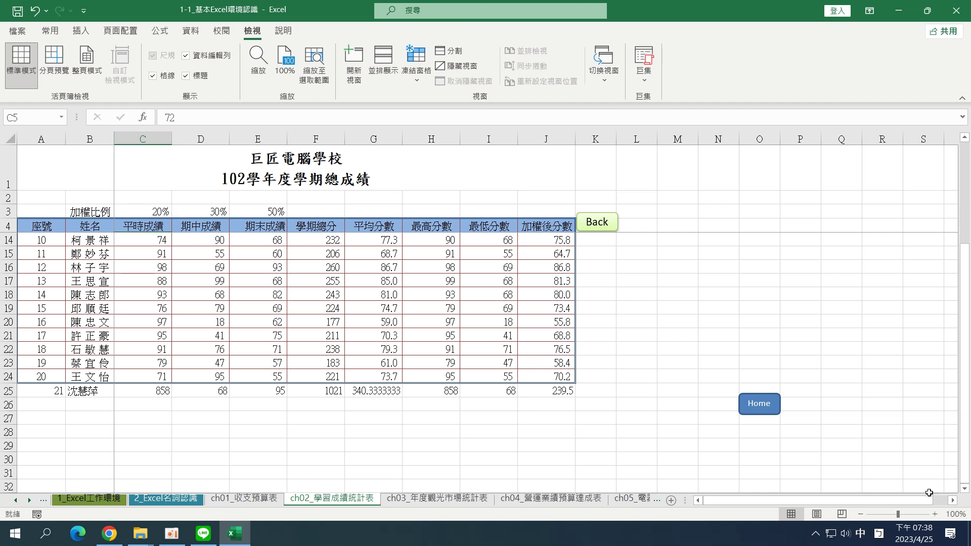
{"action": "left_click", "coordinate": [953, 501]}
{"action": "left_click", "coordinate": [953, 500]}
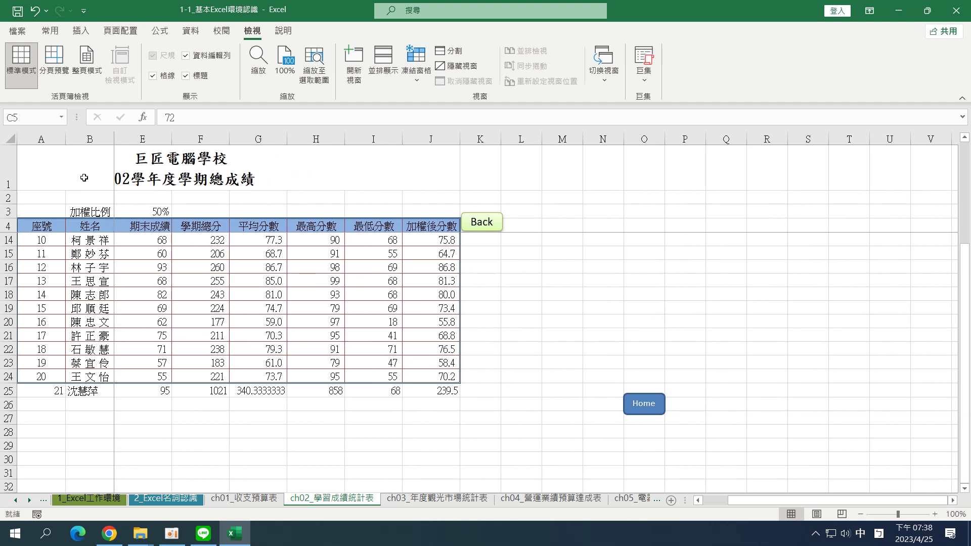